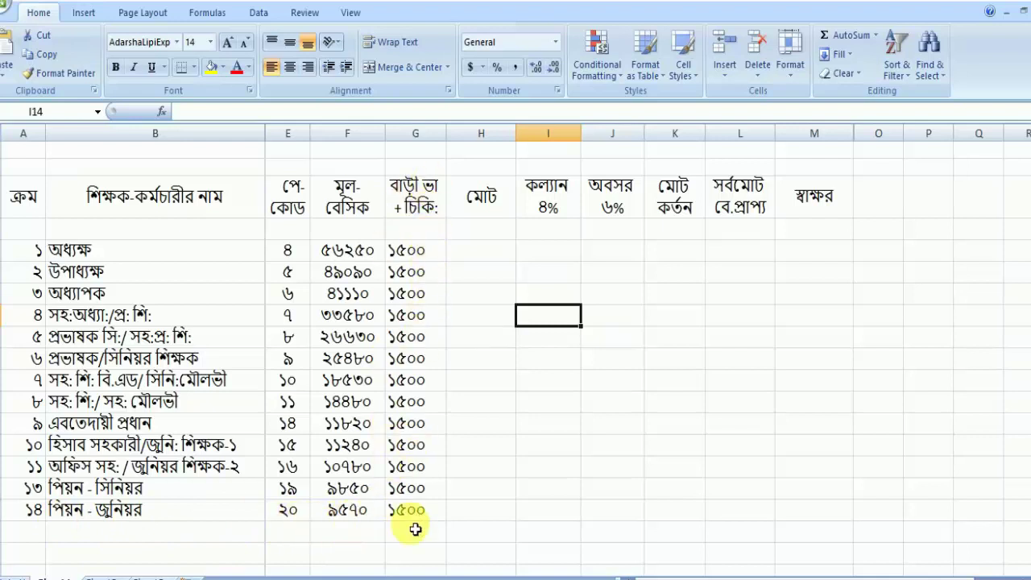
Step: Calculate the মোট column by entering =F11+G11 in H11 and filling it down to the last employee row
left_click(469, 258)
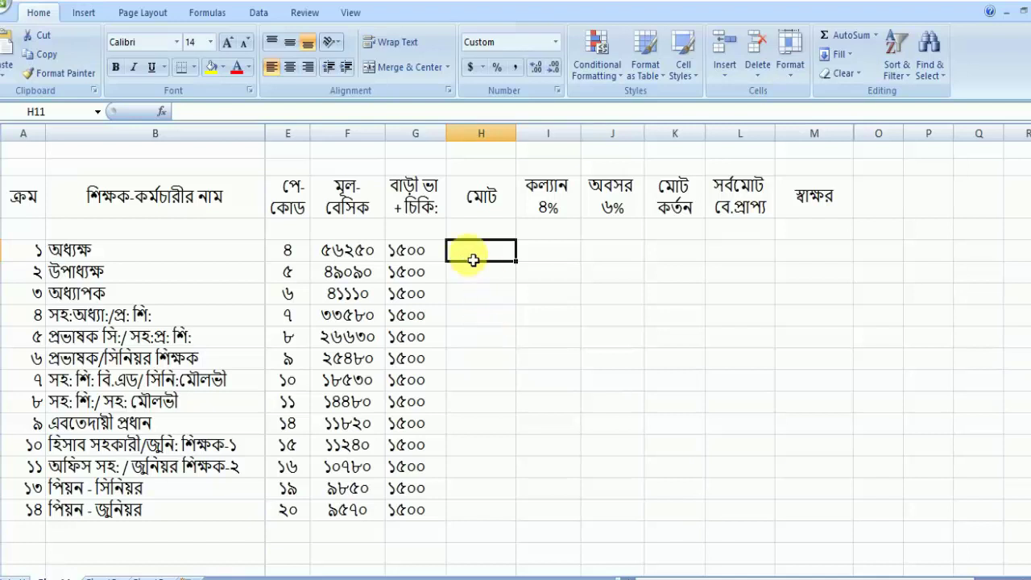
type("=")
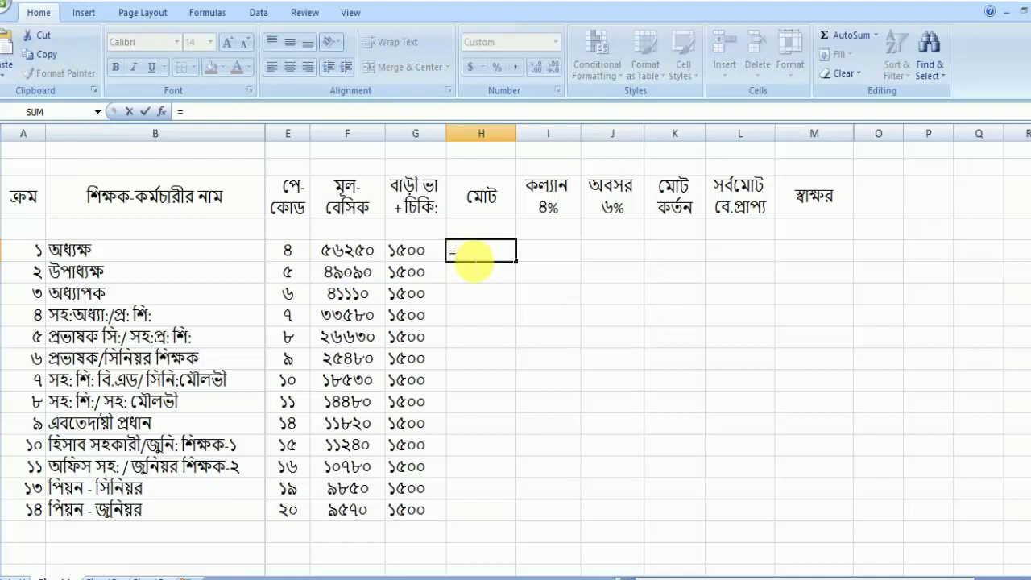
left_click(352, 251)
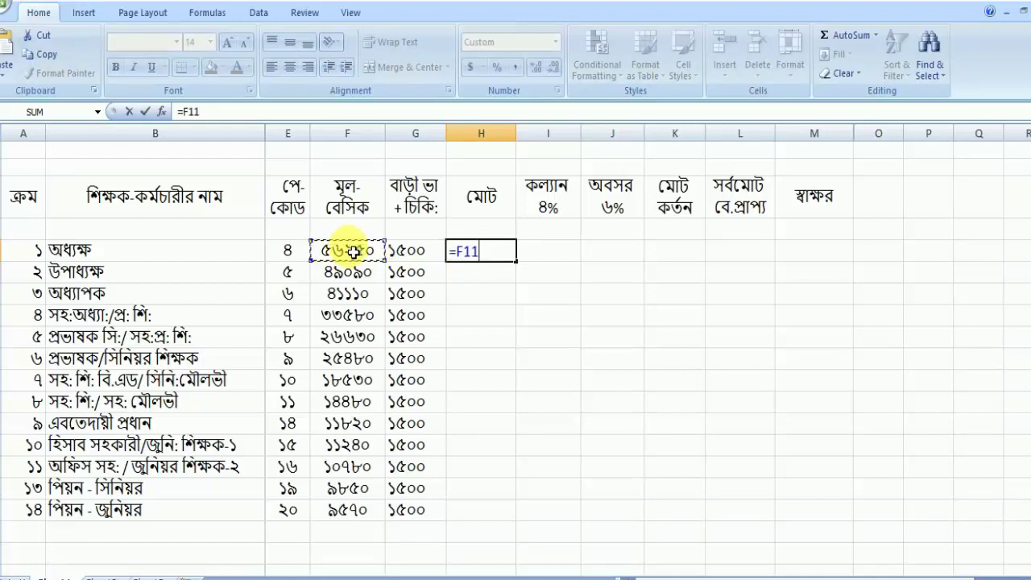
type("+")
left_click(421, 254)
key("Return")
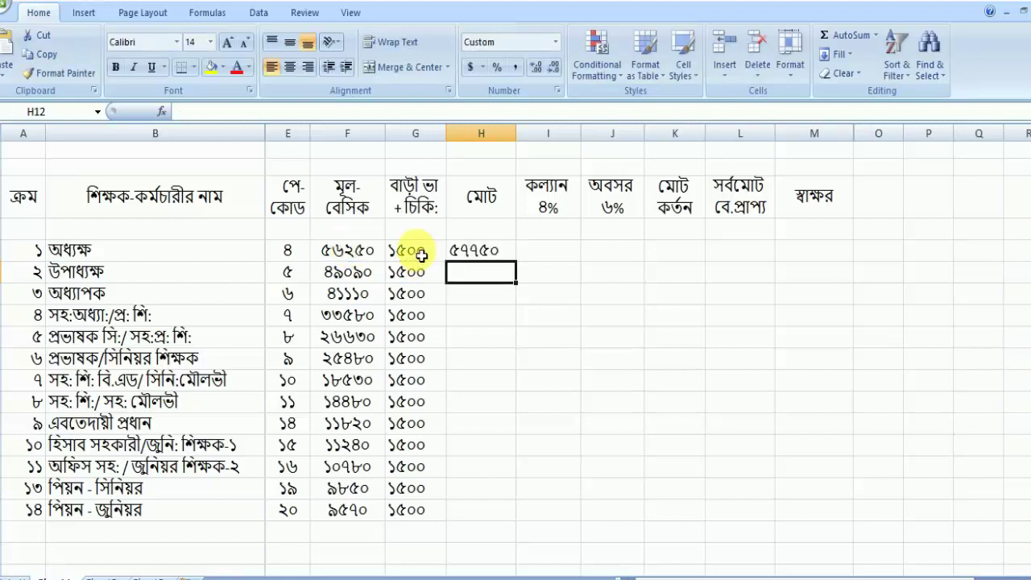
left_click(487, 251)
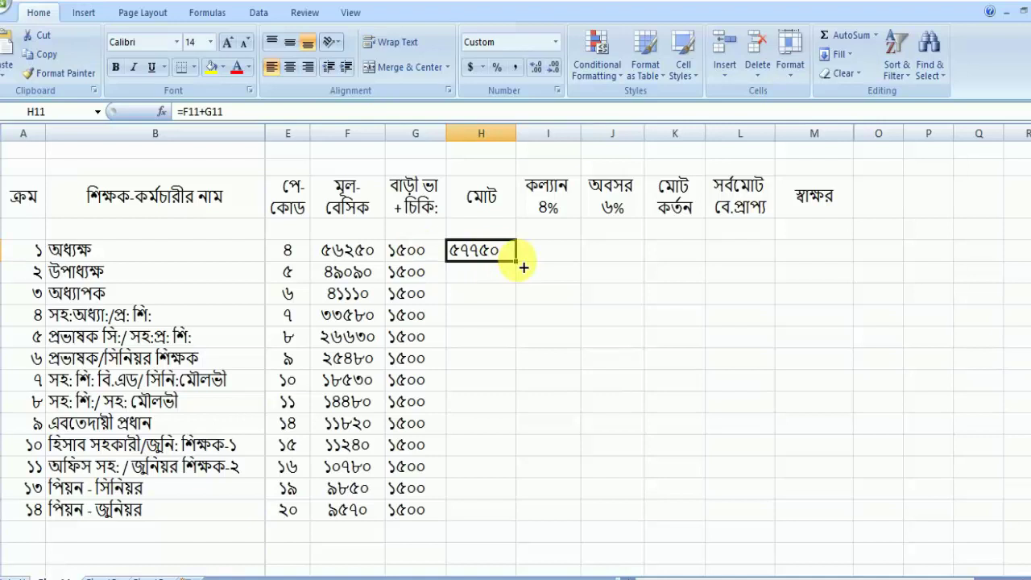
left_click_drag(520, 265, 523, 517)
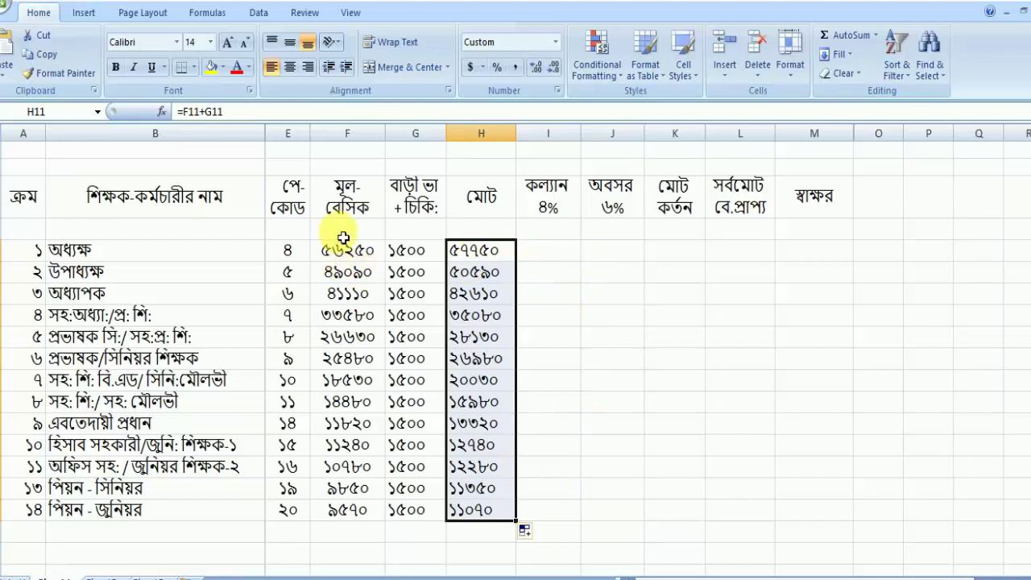
Step: Calculate the কল্যান ৪% deduction by entering =F11*4% in I11 and filling it down to the last employee row
left_click(559, 263)
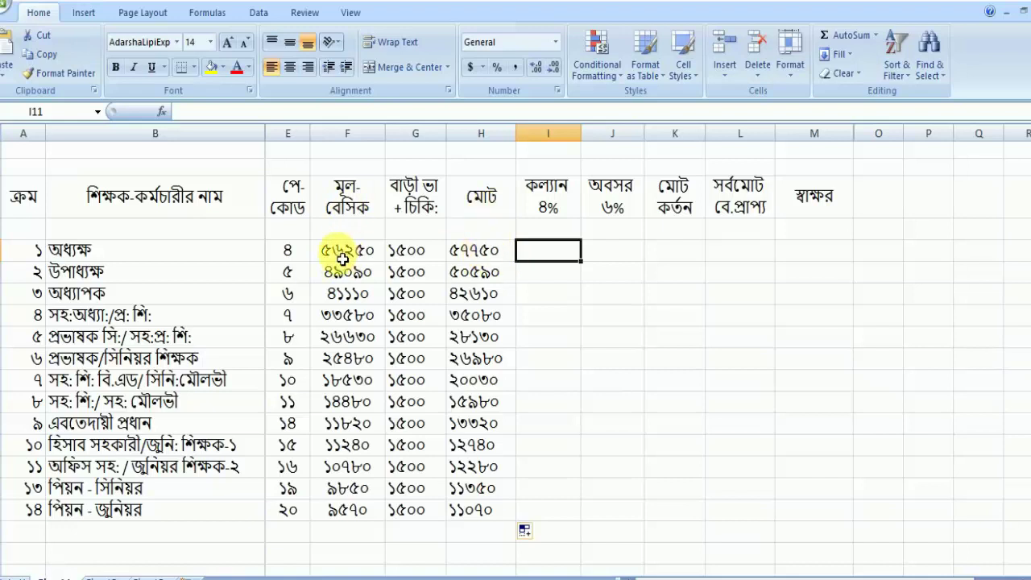
type("=")
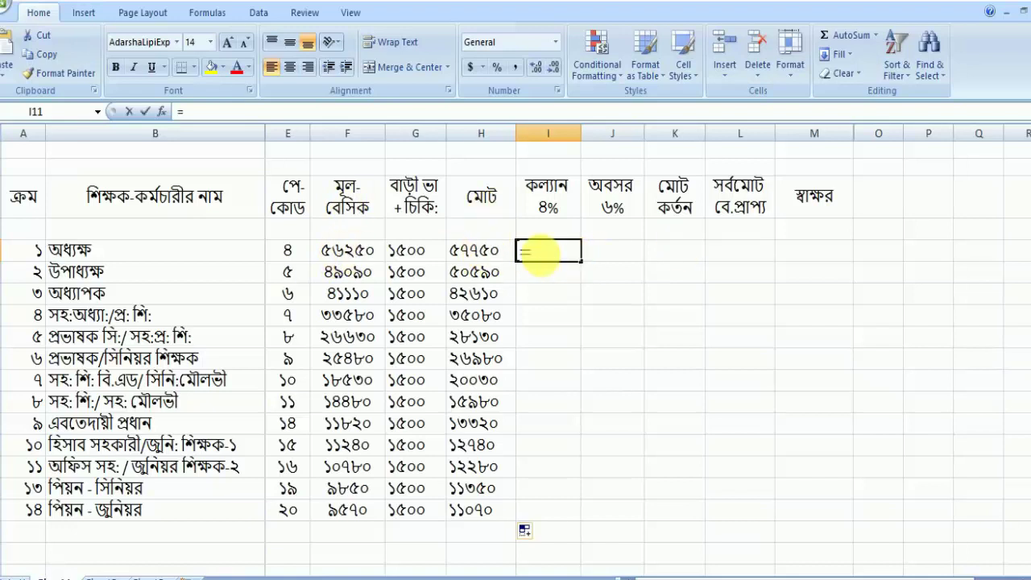
left_click(361, 257)
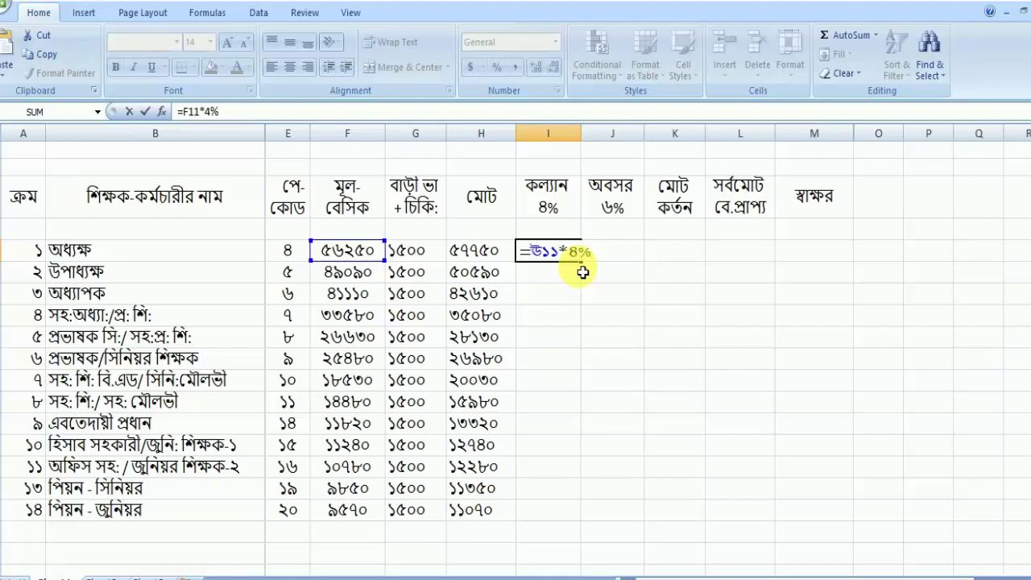
type("*4%")
key("Return")
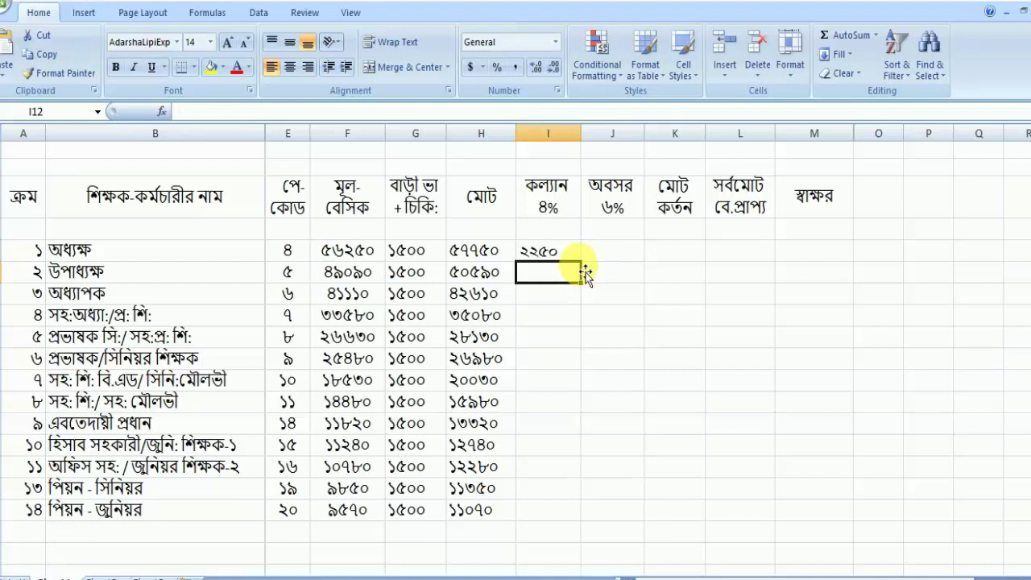
left_click(567, 252)
left_click_drag(580, 262, 573, 520)
Step: Calculate the অবসর ৬% deduction by entering =F11*6% in J11 and filling it down to the last employee row
left_click(621, 251)
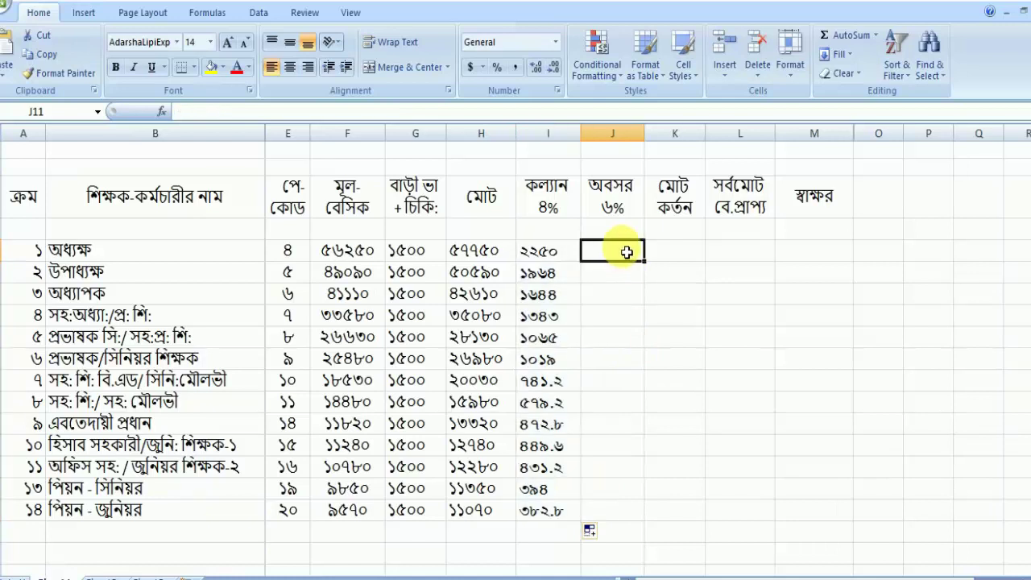
type("=")
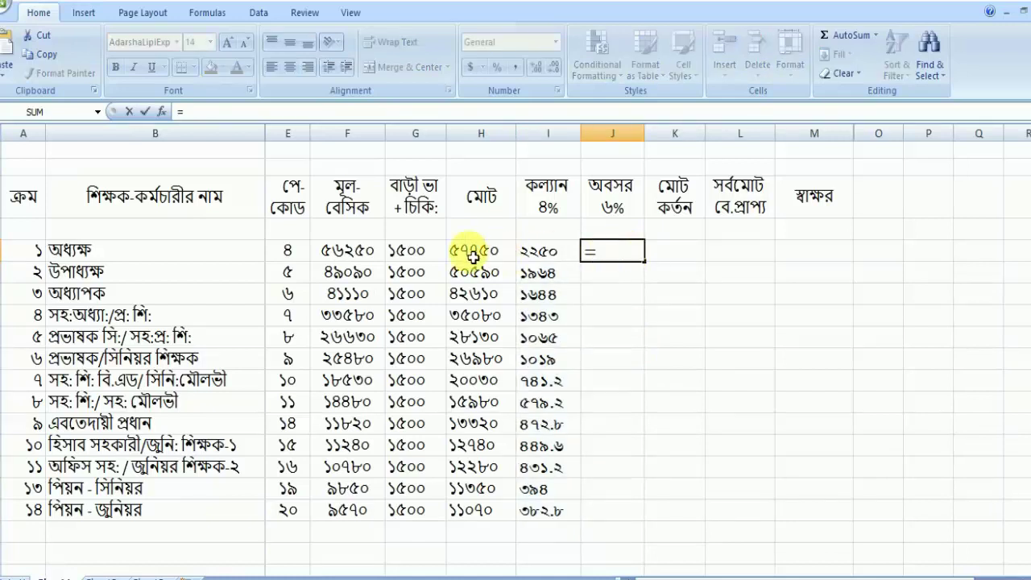
left_click(357, 249)
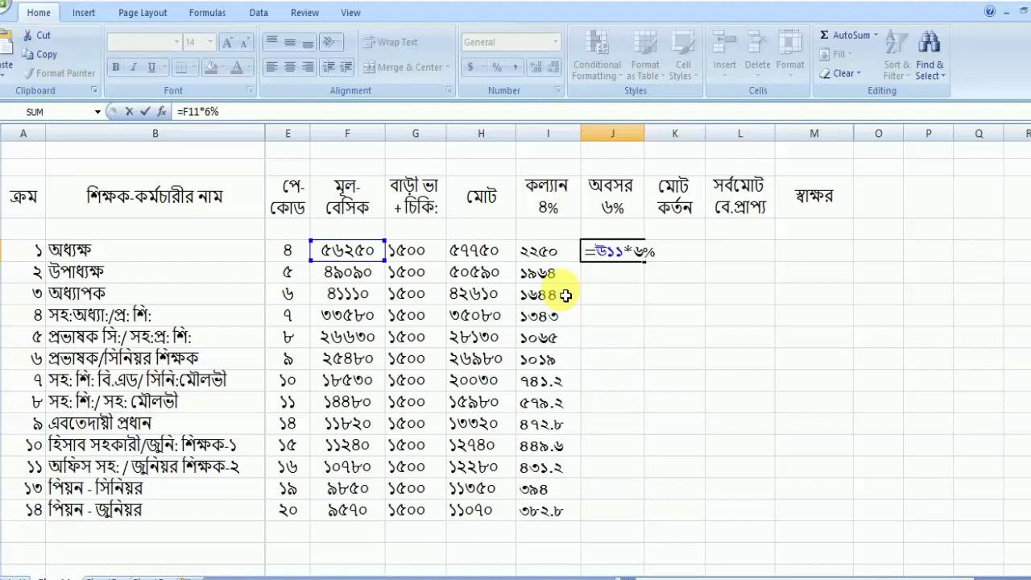
key("Return")
left_click(632, 255)
left_click_drag(648, 269, 651, 512)
Step: Widen column K slightly and calculate মোট কর্তন with =I11+J11 in K11, filled down to the last employee row
left_click(678, 255)
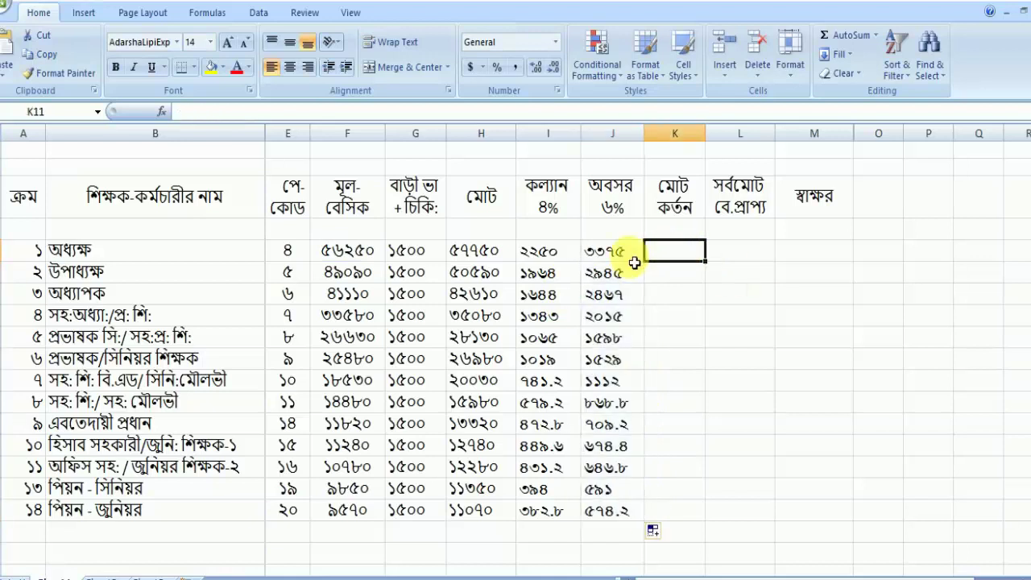
left_click_drag(712, 139, 717, 140)
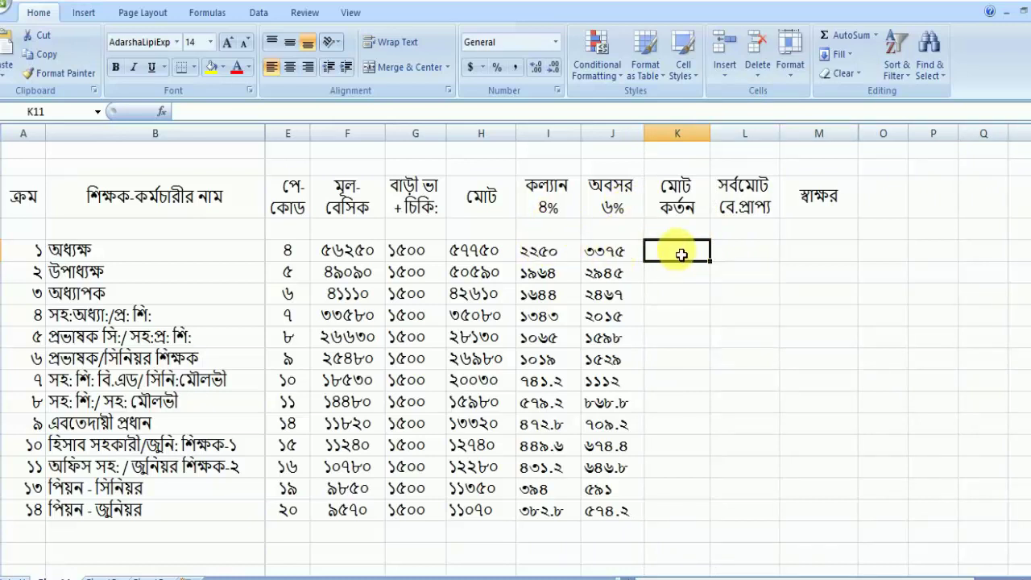
type("=")
left_click(546, 253)
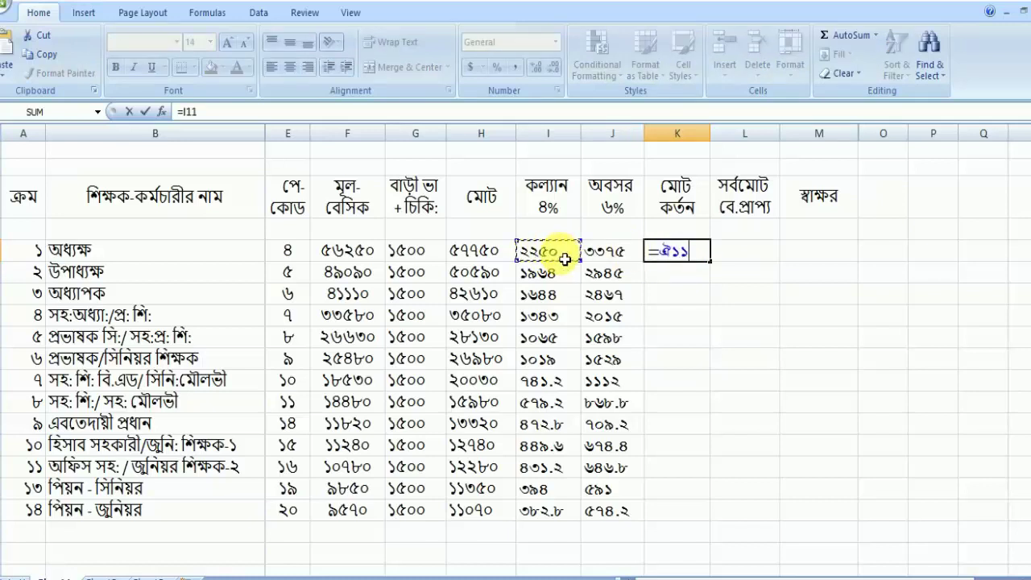
type("+")
left_click(614, 253)
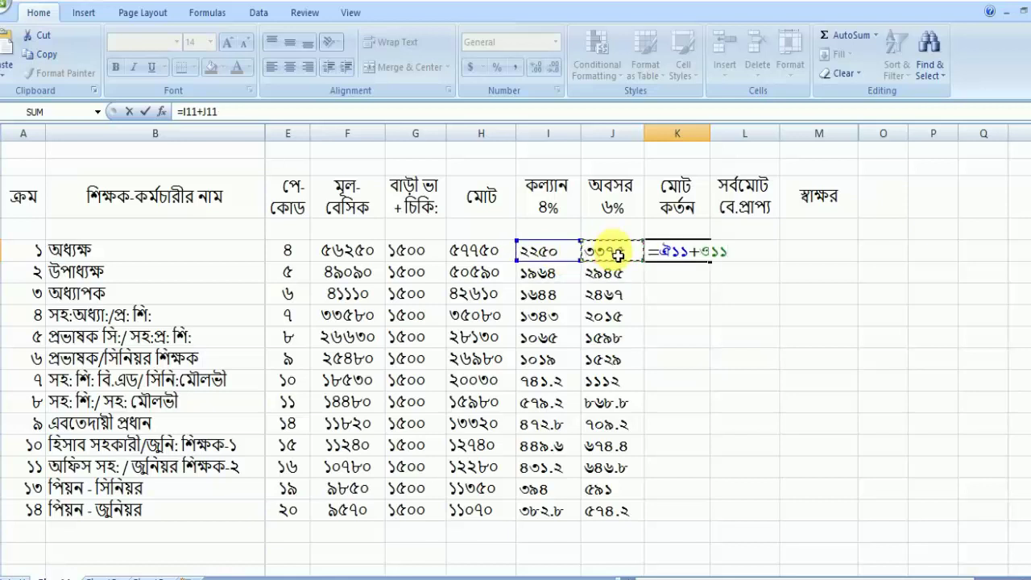
key("Return")
key("Up")
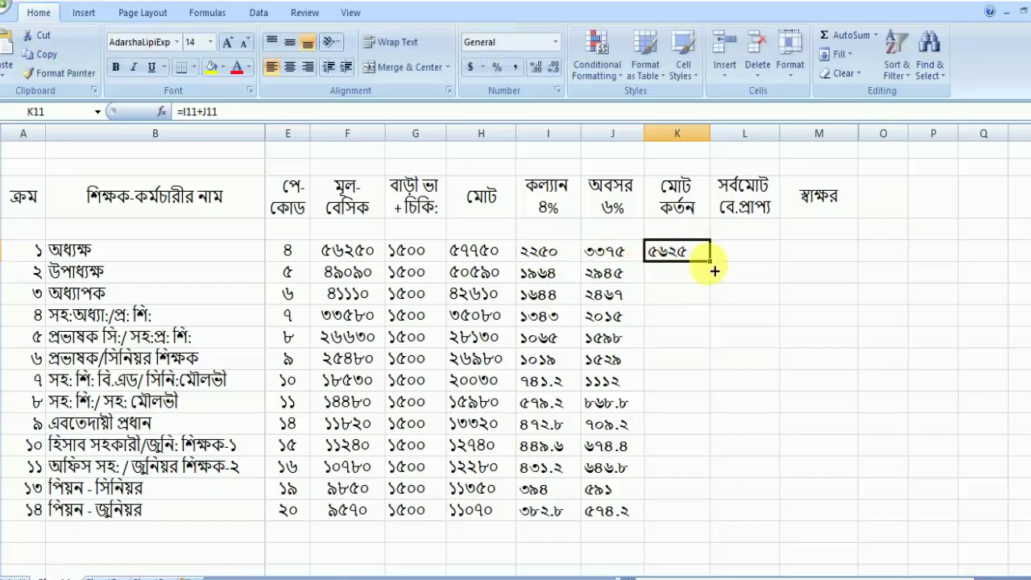
left_click_drag(712, 260, 711, 519)
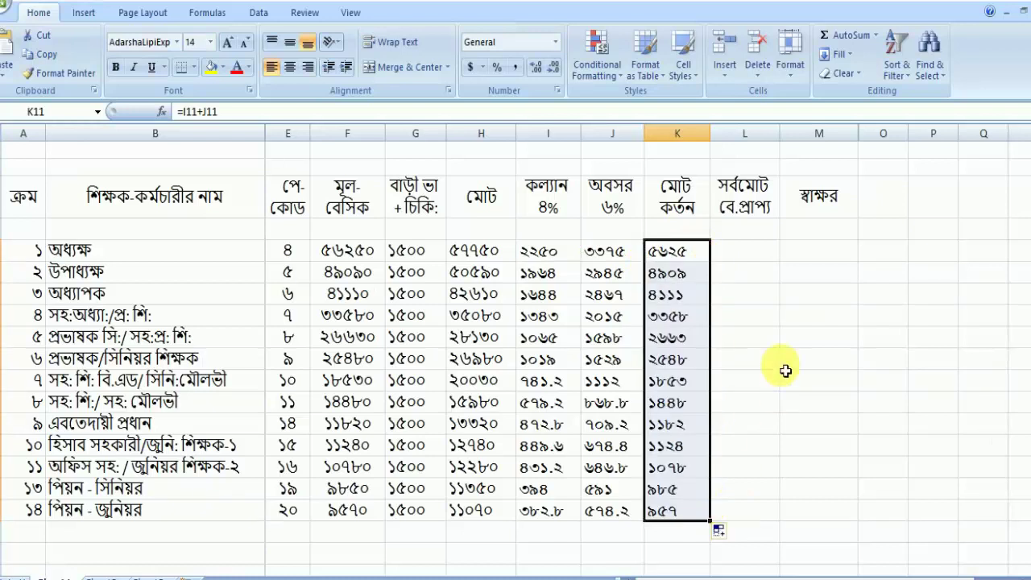
Step: Calculate the net pay column সর্বমোট বে.প্রাপ্য by entering =H11-K11 in L11 and filling it down to the last employee row
left_click(748, 257)
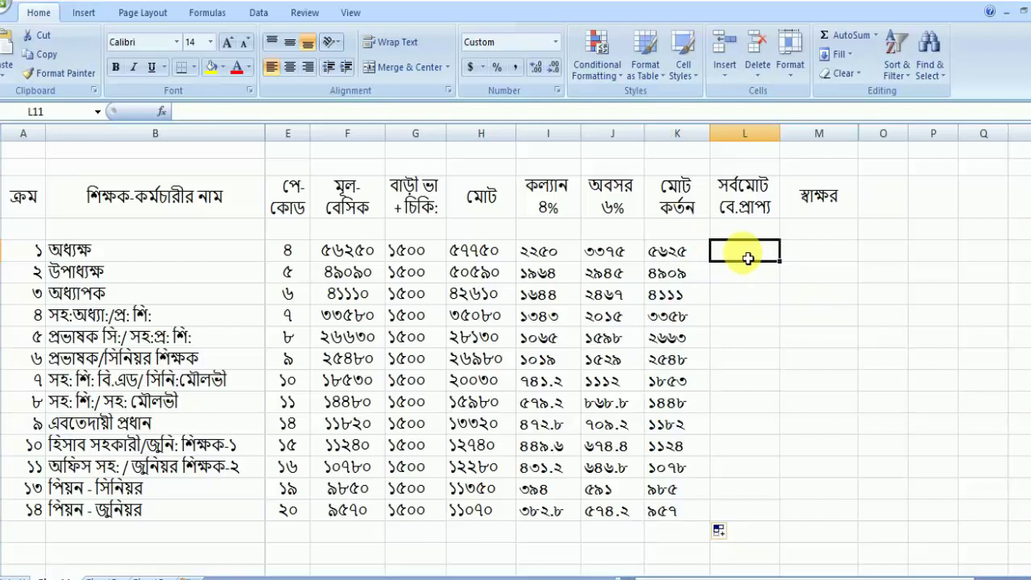
type("=")
left_click(483, 250)
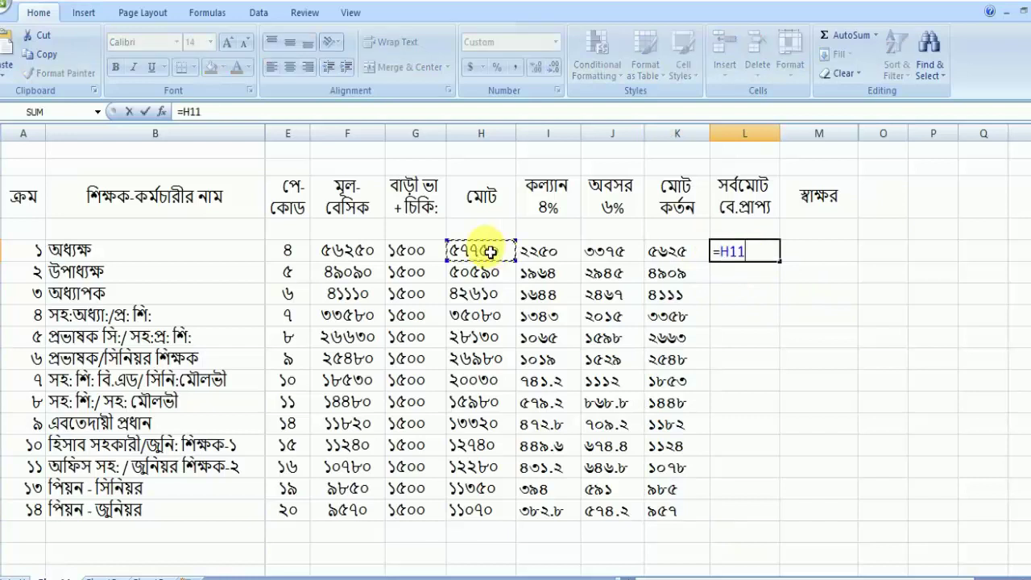
left_click(672, 253)
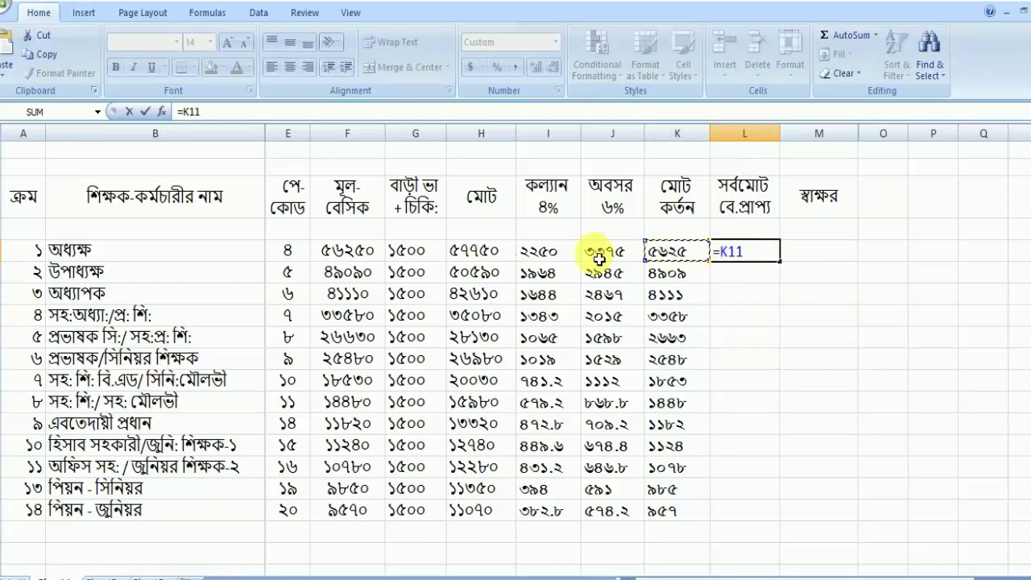
left_click(487, 255)
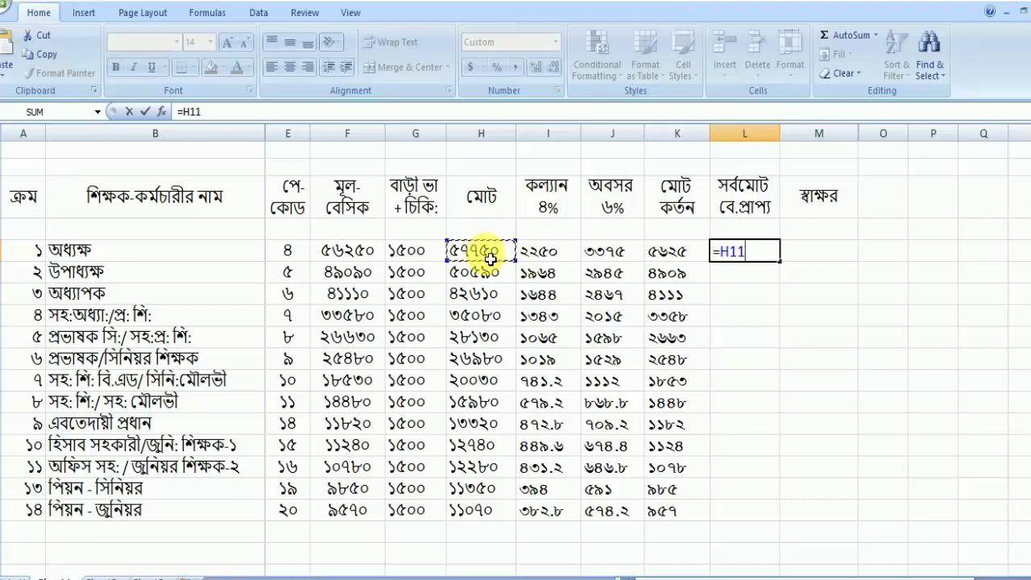
type("-")
left_click(678, 255)
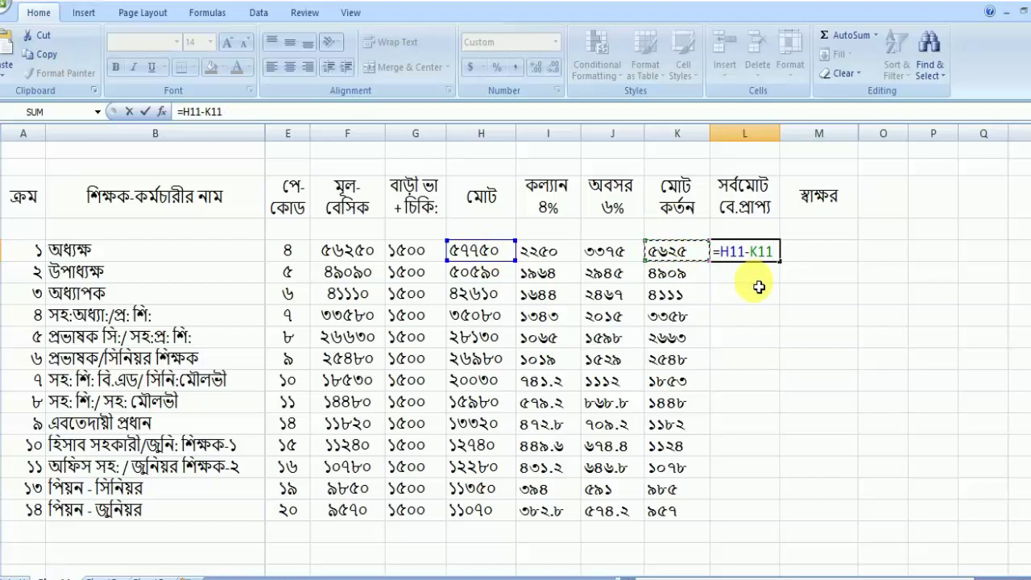
key("Return")
key("Up")
left_click_drag(785, 268, 775, 522)
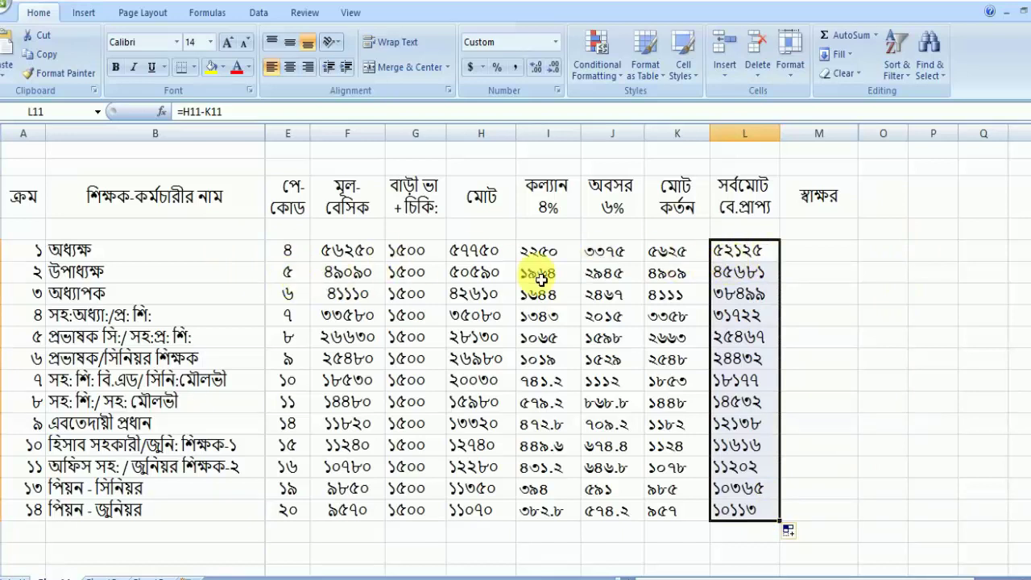
left_click(838, 273)
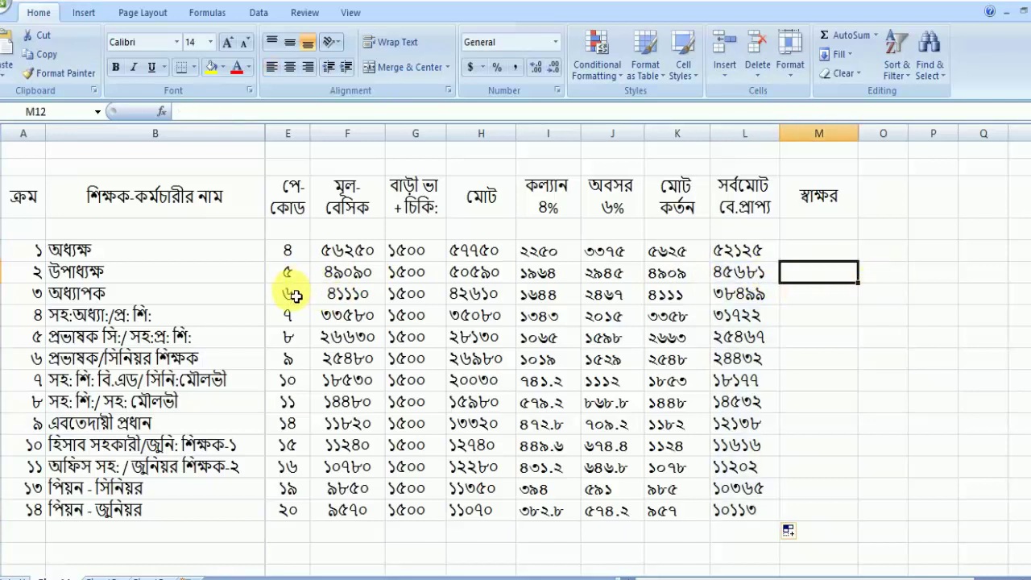
left_click(732, 251)
key("ctrl+shift+Down")
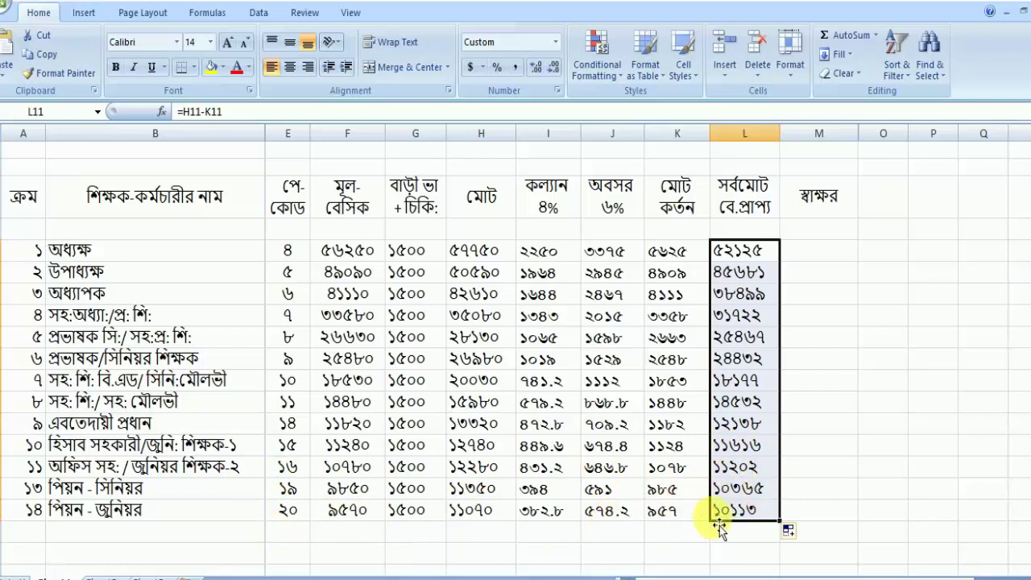
left_click(812, 249)
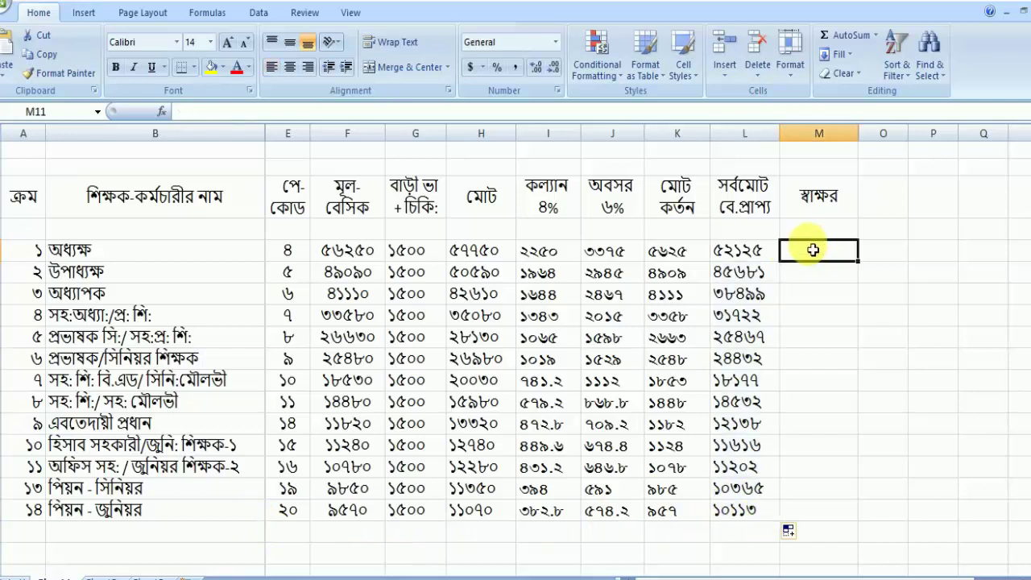